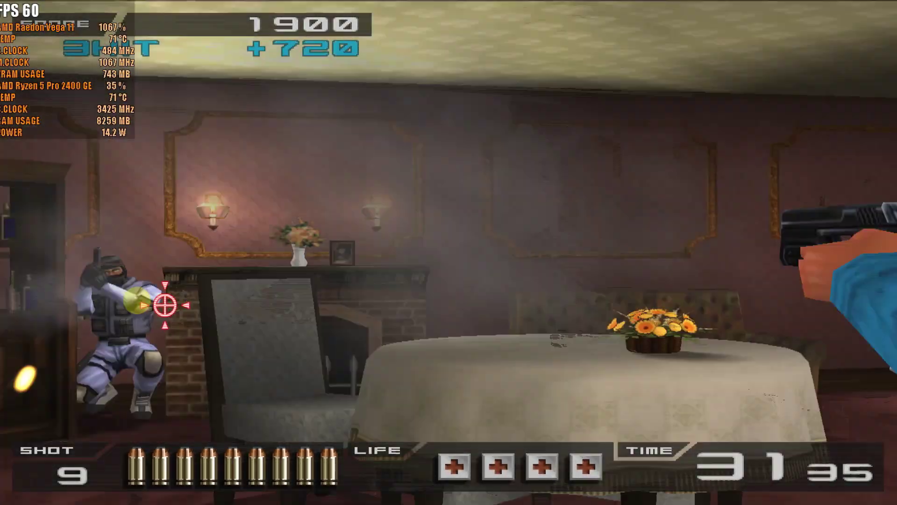
# Step: Reload offscreen and shoot the enemies, raising the score from 1180 to 1900
pyautogui.click(214, 334)
pyautogui.click(236, 323)
pyautogui.click(258, 308)
pyautogui.click(277, 295)
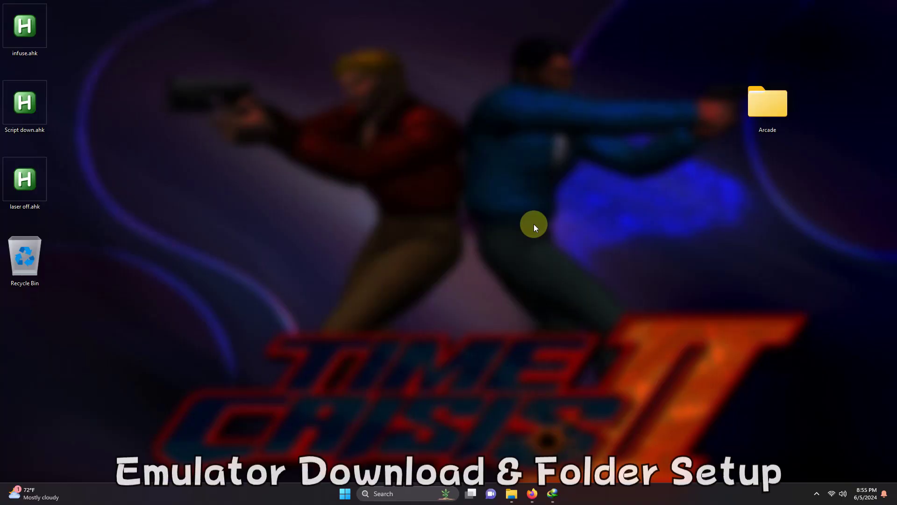
# Step: Open the desktop's Arcade folder to show its Emulators, LaunchBox and Roms folders
pyautogui.doubleClick(764, 113)
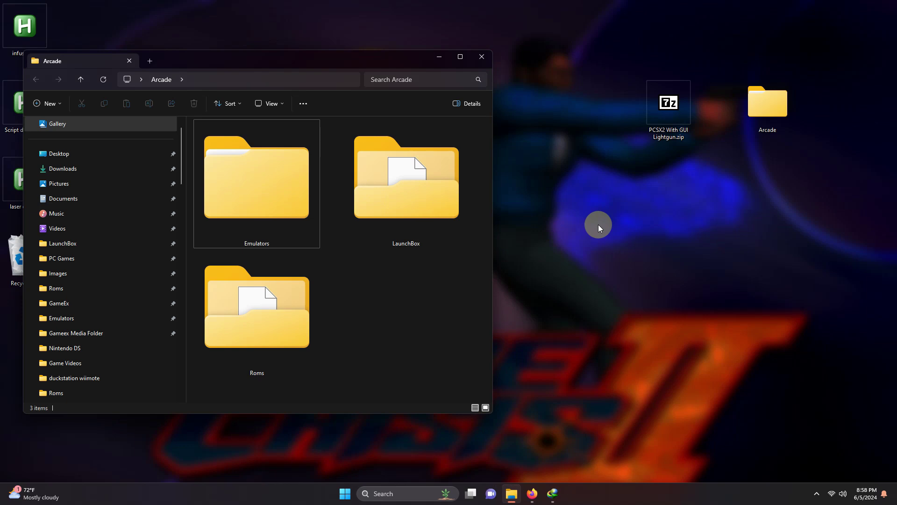
# Step: Extract the PCSX2 With GUI Lightgun zip into the Emulators folder with 7-Zip Extract Here
pyautogui.click(598, 224)
pyautogui.moveTo(668, 112); pyautogui.dragTo(256, 195)
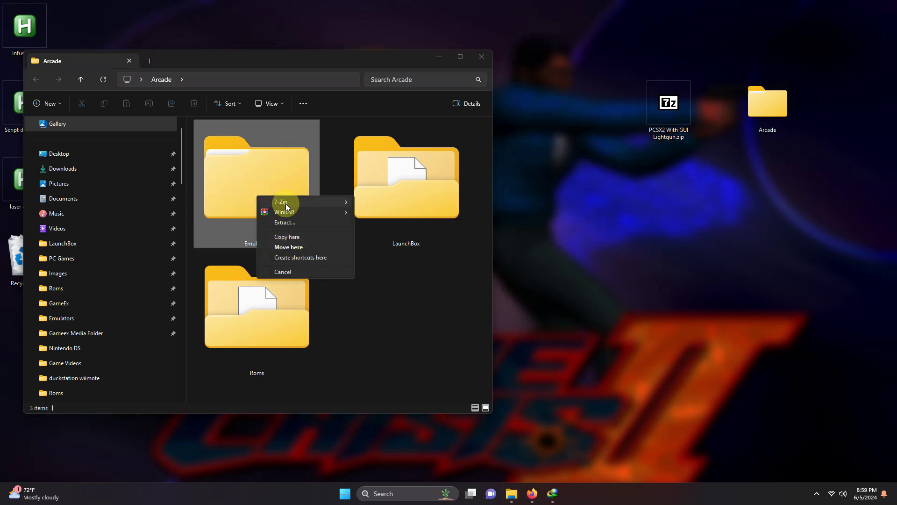
pyautogui.moveTo(333, 202)
pyautogui.click(392, 232)
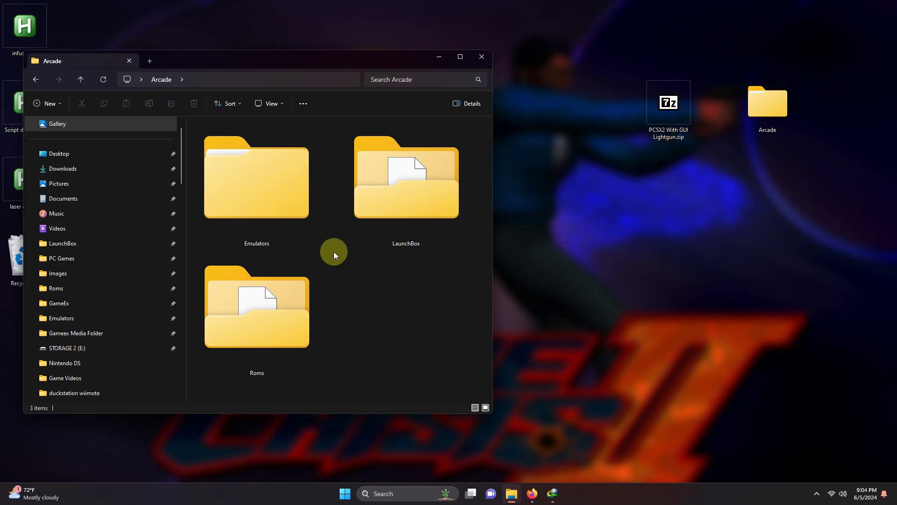
# Step: Launch pcsx2-qtx64-avx2.exe from Emulators\PCSX2 With GUI Lightgun
pyautogui.doubleClick(260, 195)
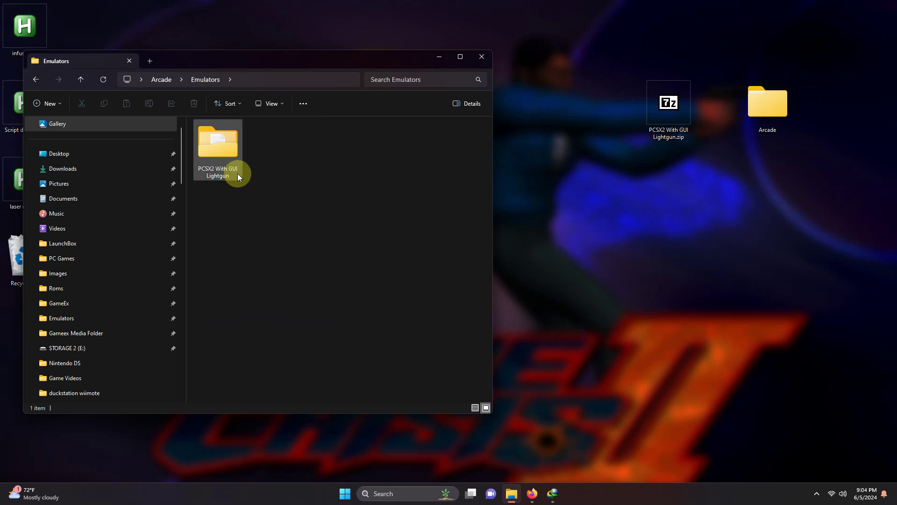
pyautogui.doubleClick(222, 153)
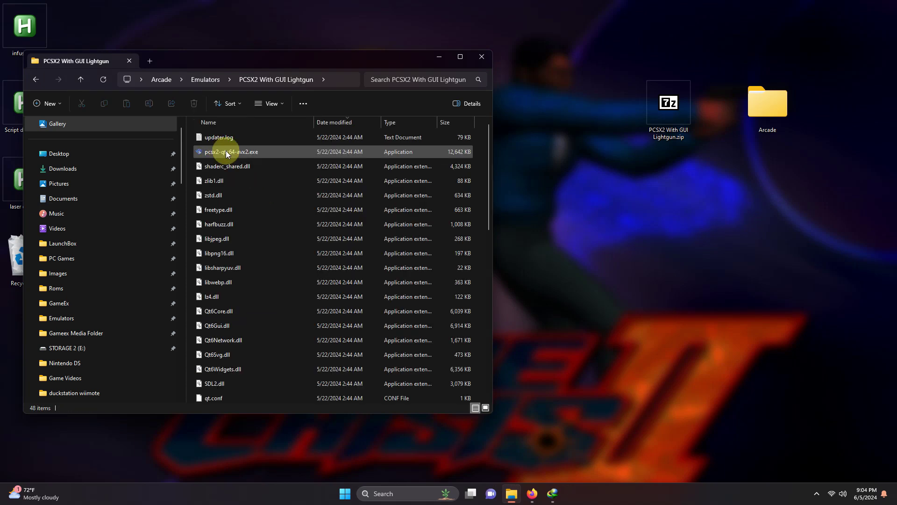
pyautogui.doubleClick(274, 151)
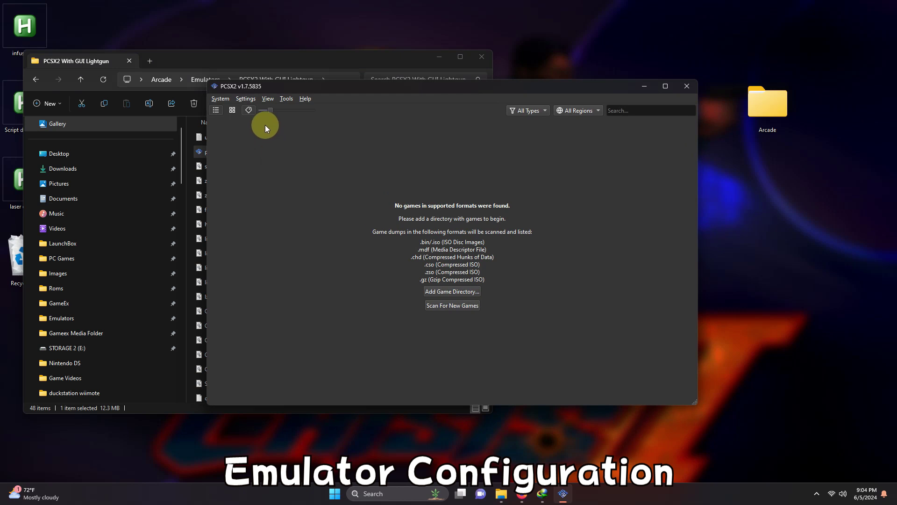
# Step: Open PCSX2's Controllers settings and compare the Controller Port 1 and Port 2 bindings
pyautogui.click(245, 99)
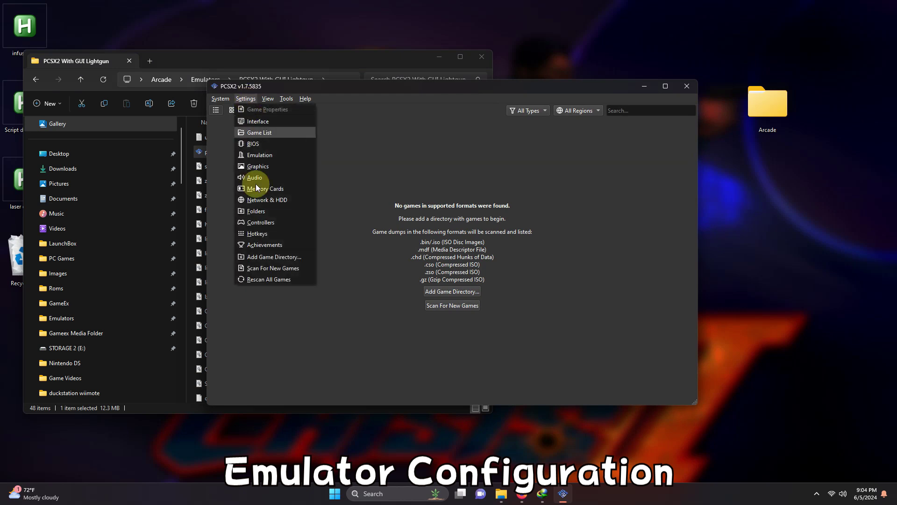
pyautogui.click(271, 223)
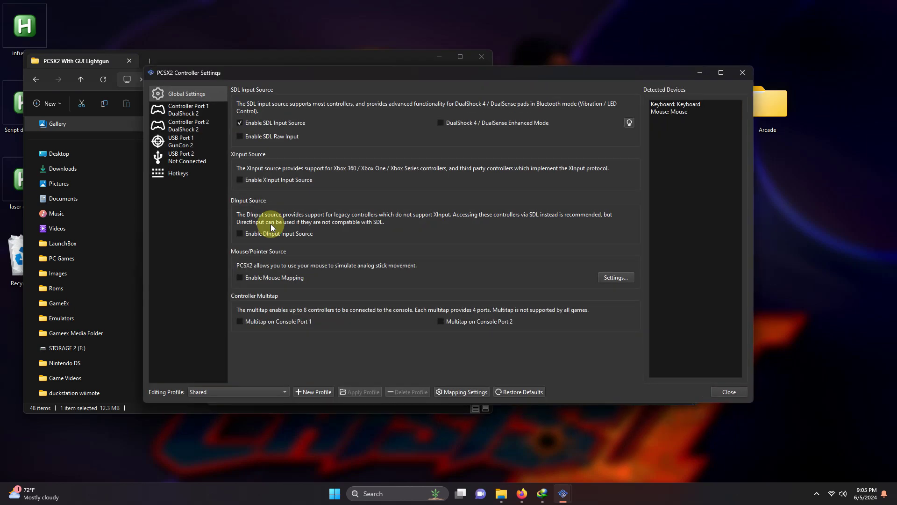
pyautogui.click(199, 114)
pyautogui.click(199, 122)
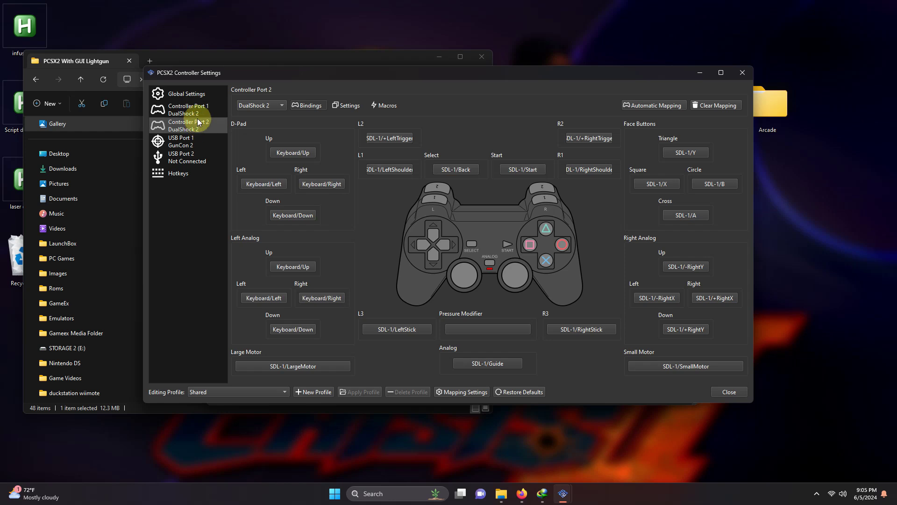
pyautogui.click(198, 110)
pyautogui.click(201, 125)
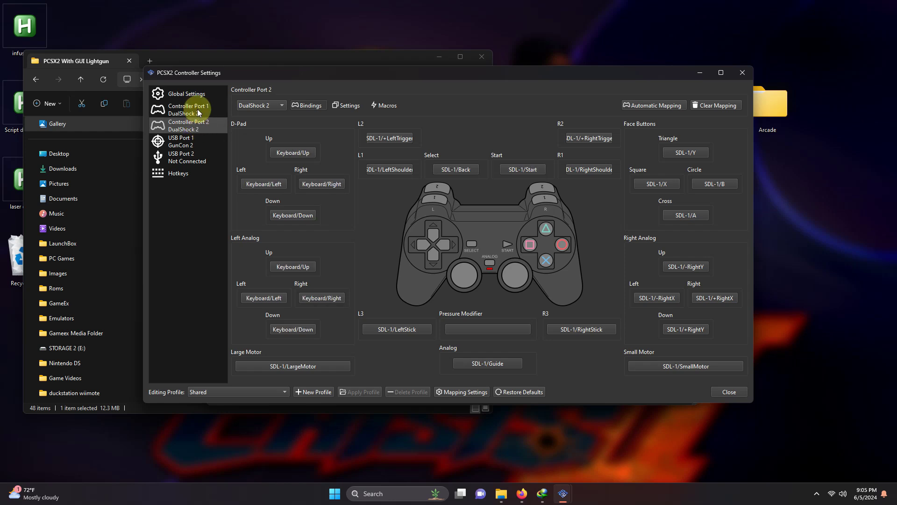
pyautogui.click(199, 110)
pyautogui.click(202, 126)
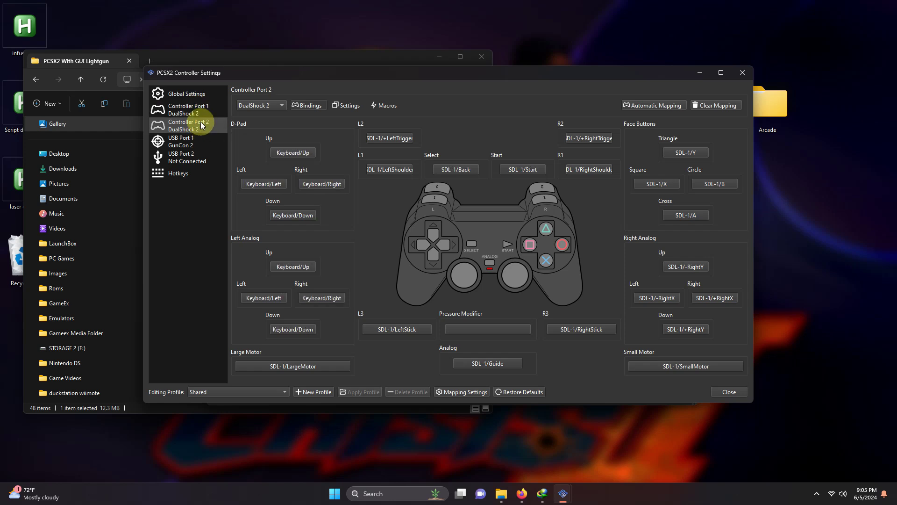
pyautogui.click(199, 110)
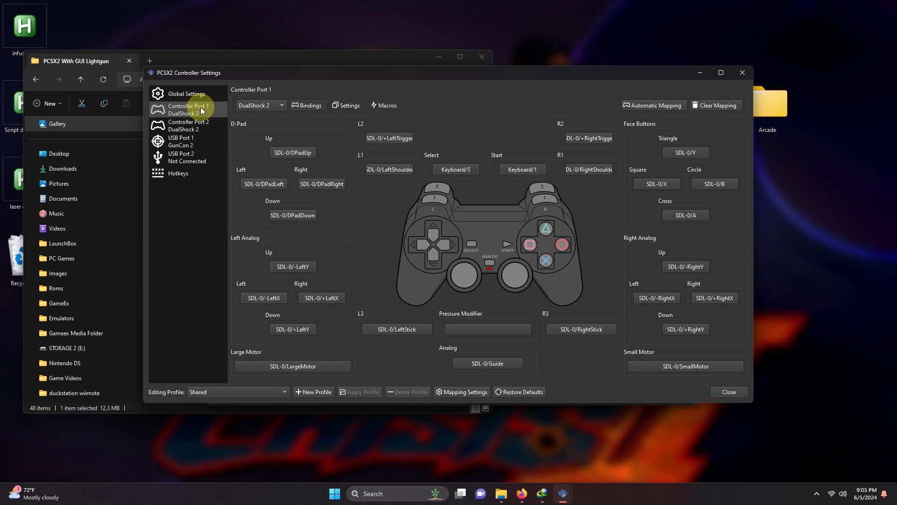
# Step: Bind the USB Port 1 GunCon 2 Calibration Shot to the Q key
pyautogui.click(201, 143)
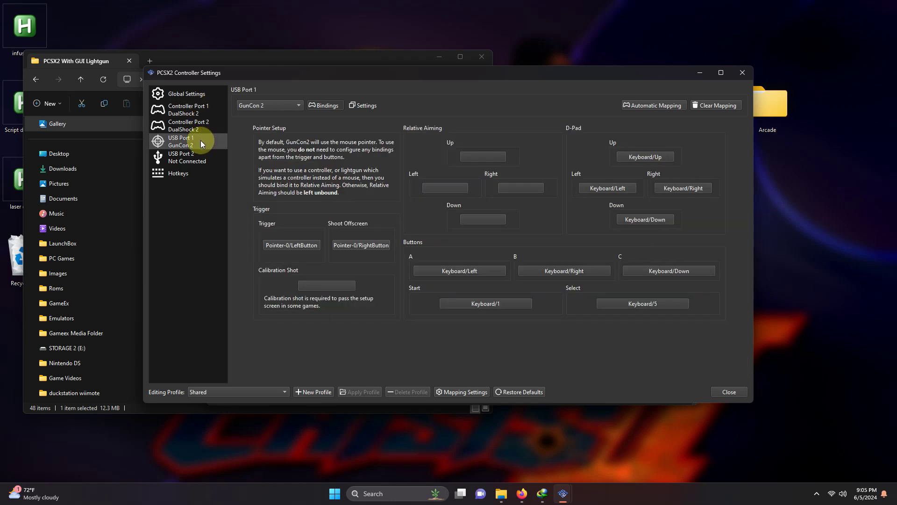
pyautogui.click(333, 285)
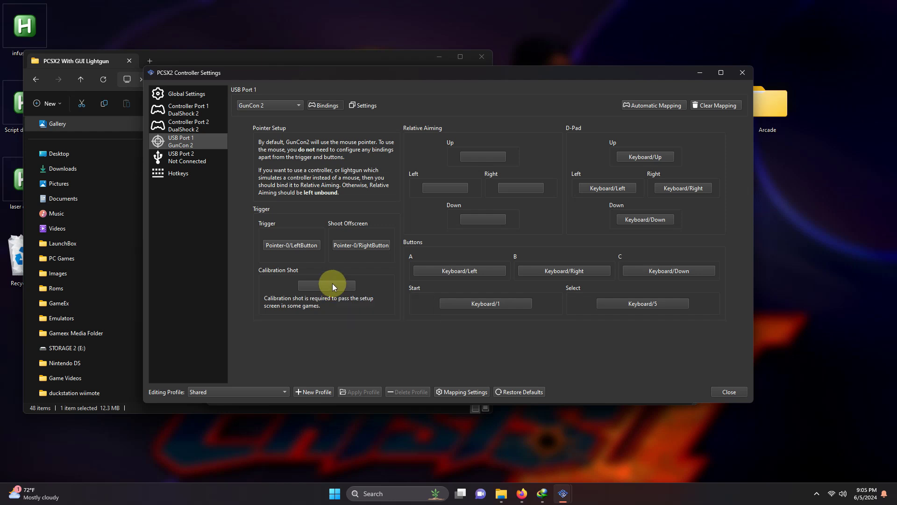
pyautogui.press('q')
# Step: Set the GunCon 2 cursor image to Crosshairs\P1.png and close the controller settings
pyautogui.click(365, 105)
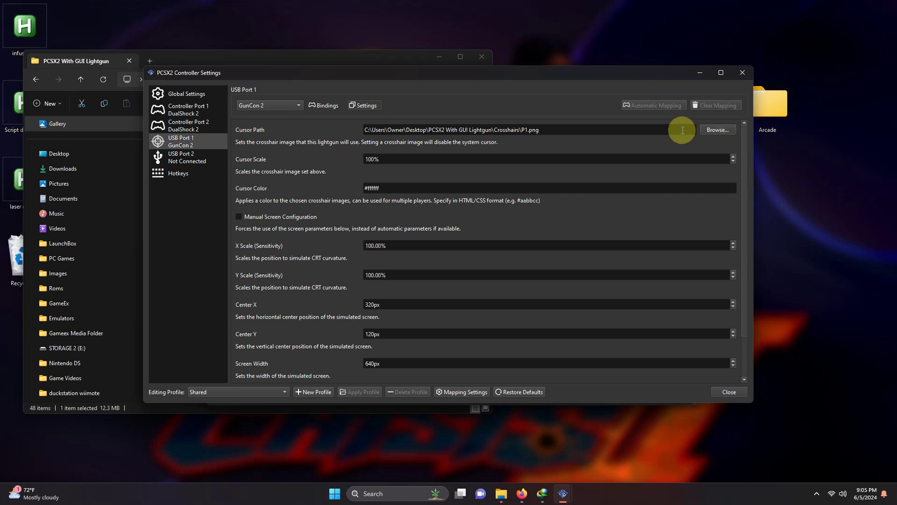
pyautogui.click(711, 128)
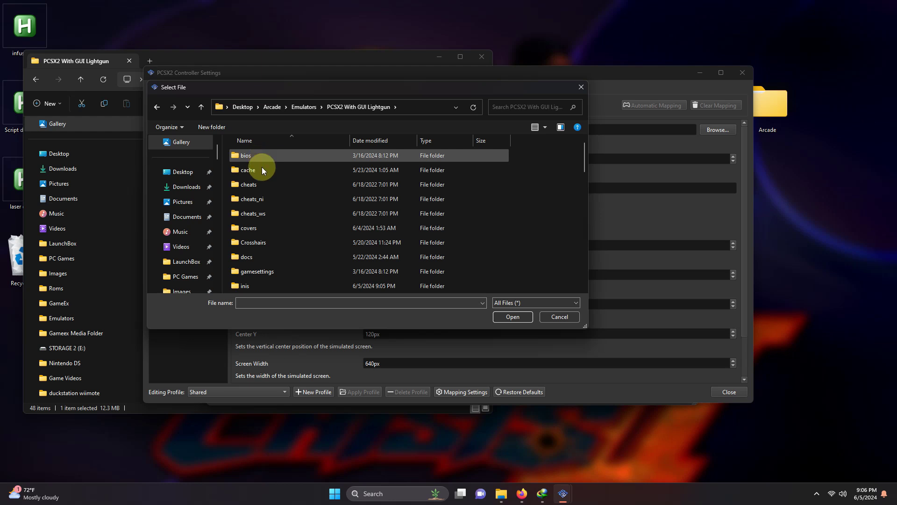
pyautogui.doubleClick(265, 237)
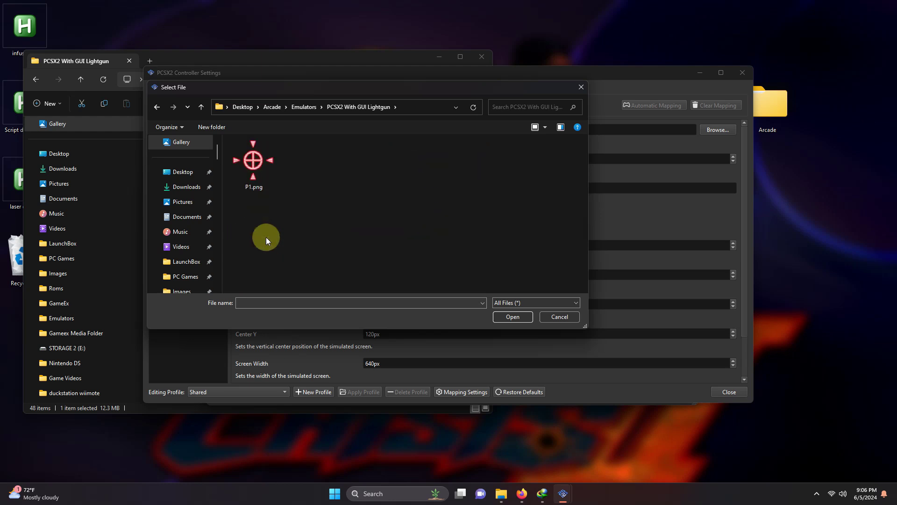
pyautogui.doubleClick(257, 174)
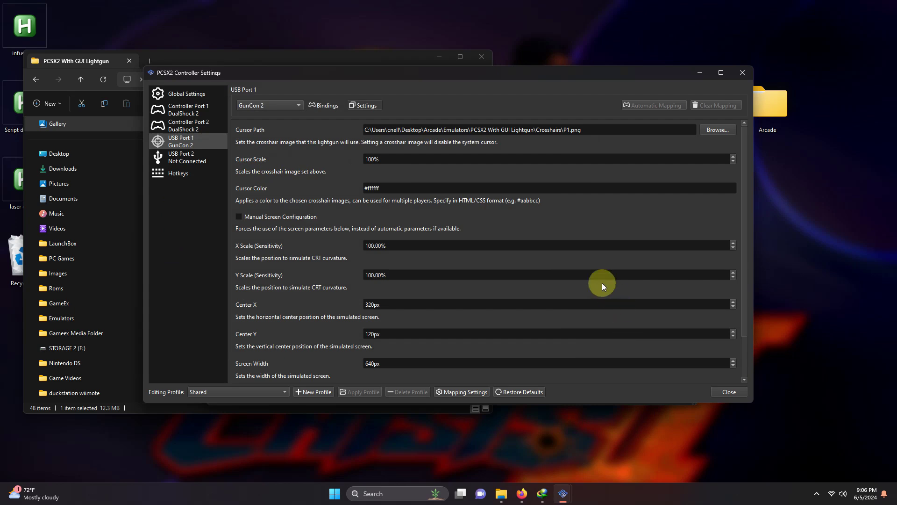
pyautogui.click(719, 392)
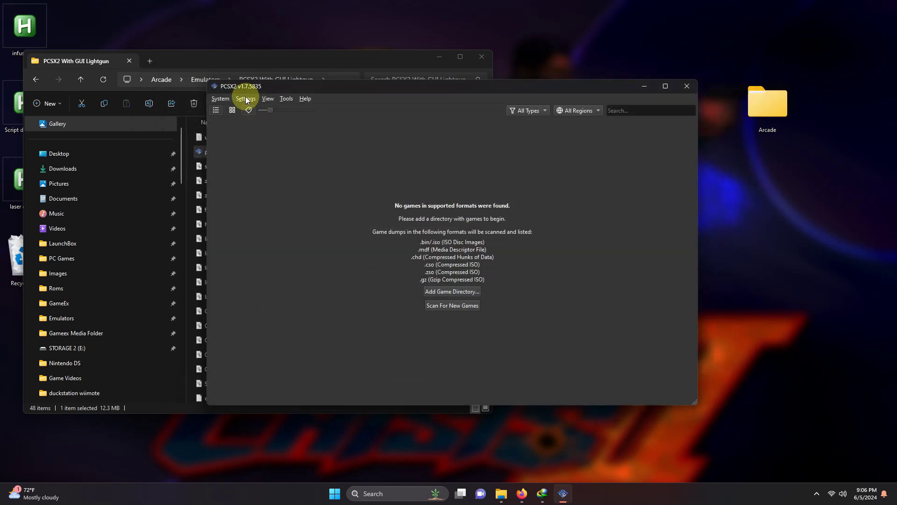
# Step: Set PCSX2's graphics renderer to Vulkan on the AMD Radeon(TM) Vega 11 Graphics adapter
pyautogui.click(246, 98)
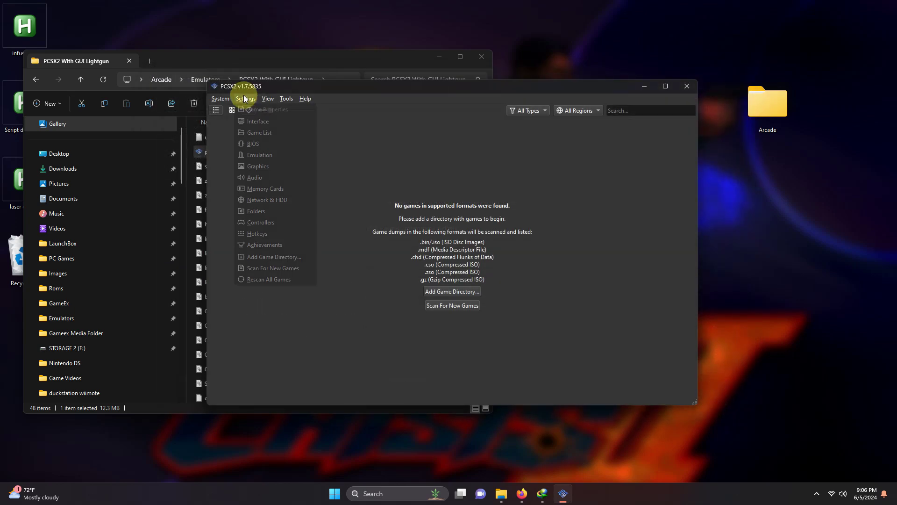
pyautogui.click(248, 165)
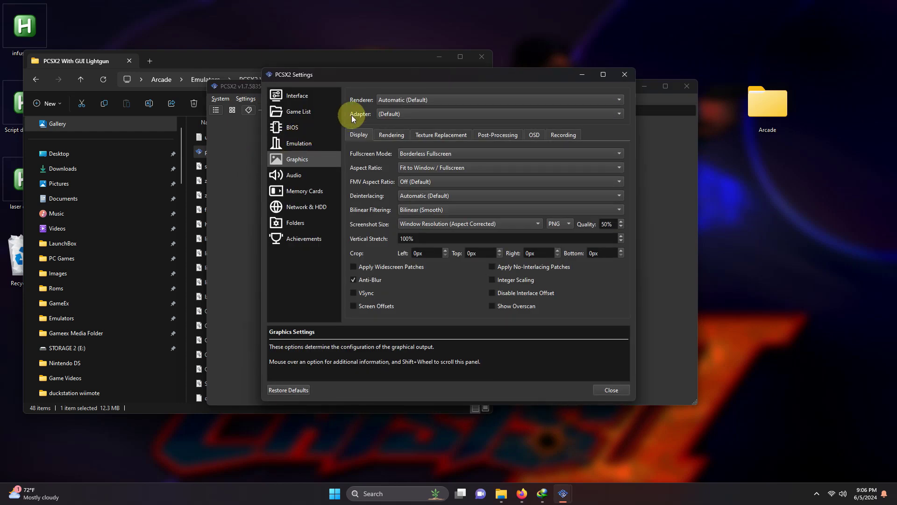
pyautogui.click(453, 100)
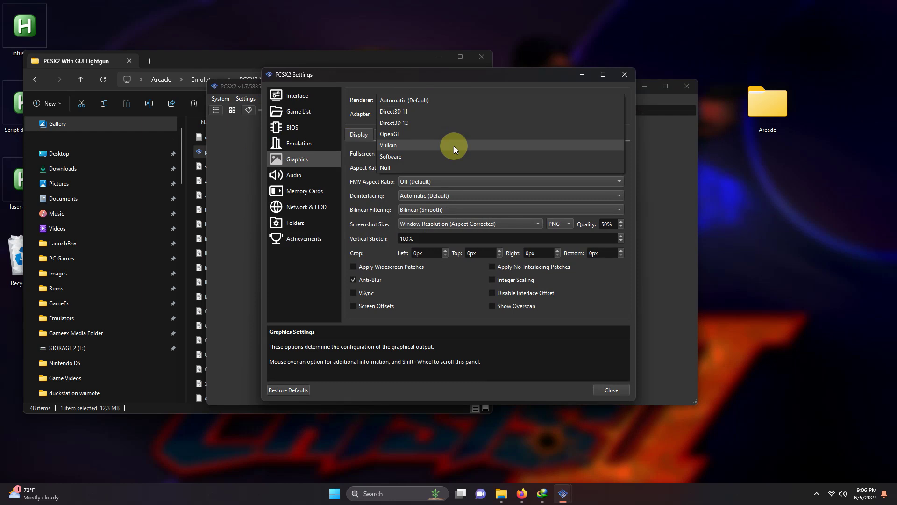
pyautogui.click(454, 146)
pyautogui.click(458, 116)
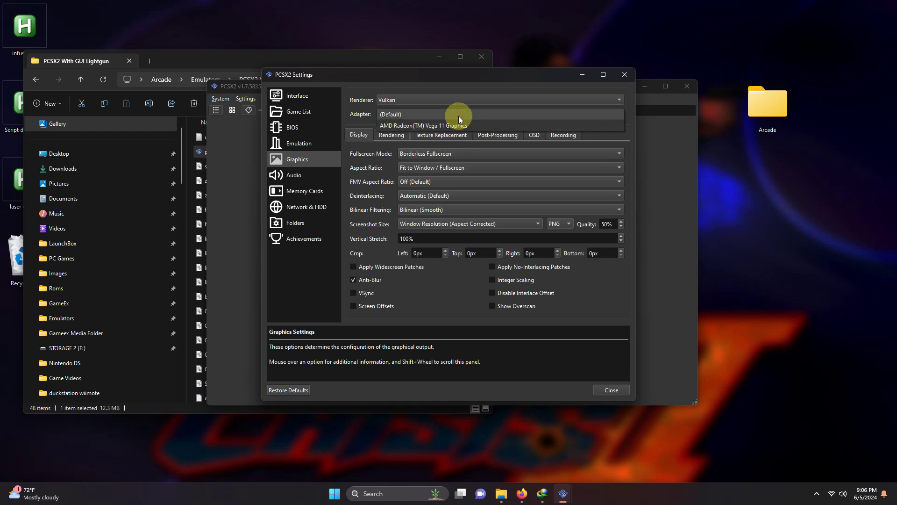
pyautogui.click(475, 125)
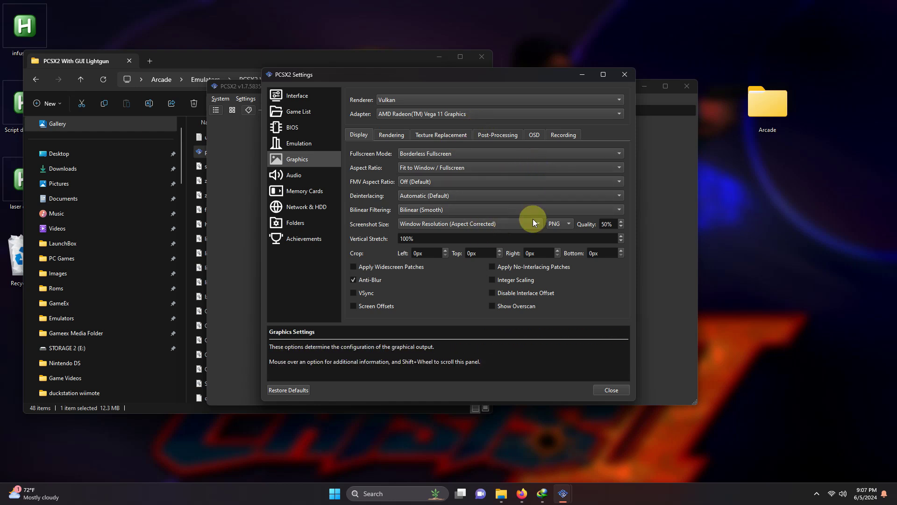
# Step: Close the graphics settings, the PCSX2 emulator and the File Explorer window
pyautogui.click(618, 390)
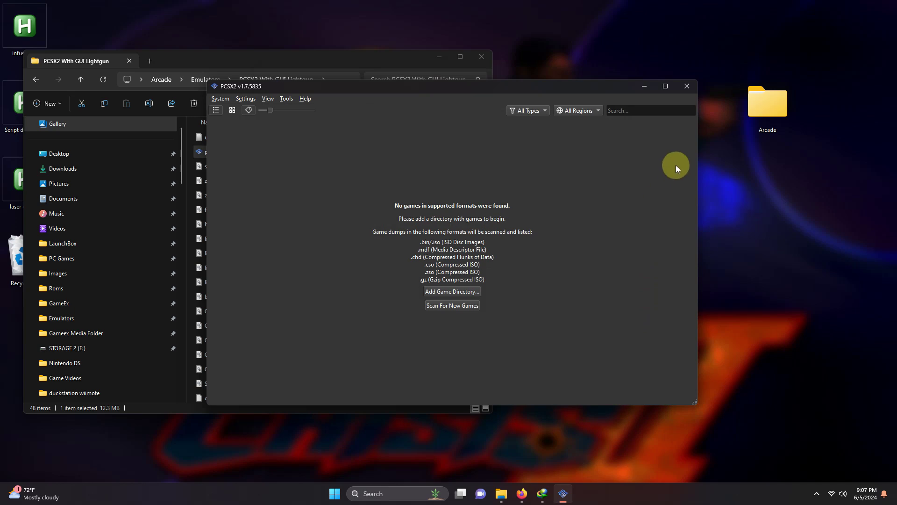
pyautogui.click(689, 86)
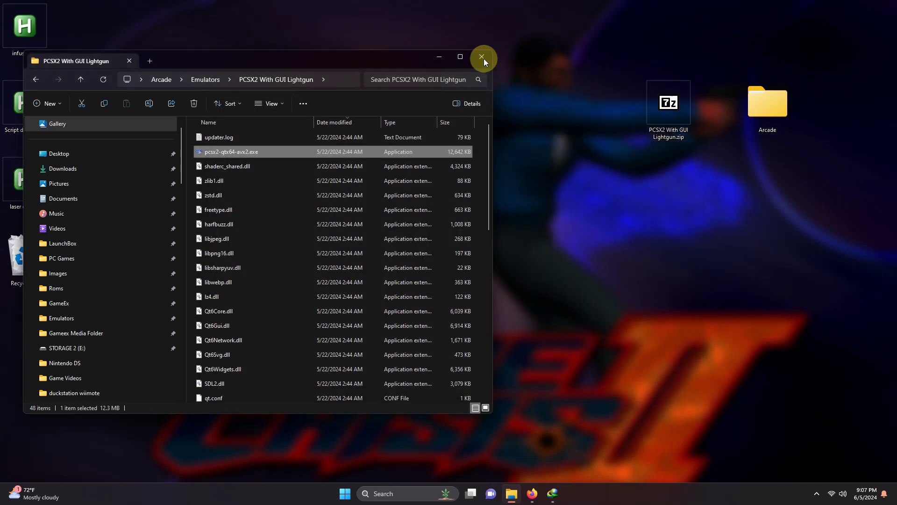
pyautogui.click(483, 58)
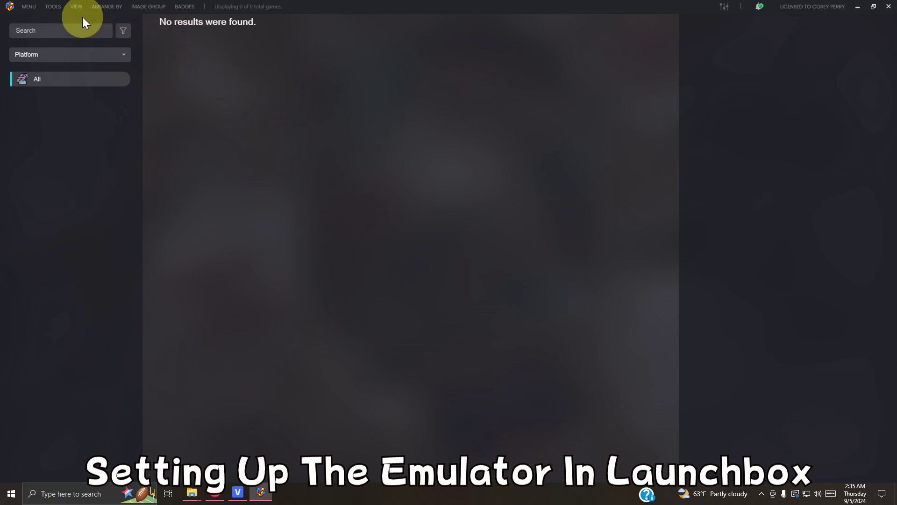
# Step: Open Tools > Manage > Emulators, listing DuckStation, DuckStation Lightgun and PCSX2, and add a new emulator
pyautogui.click(55, 9)
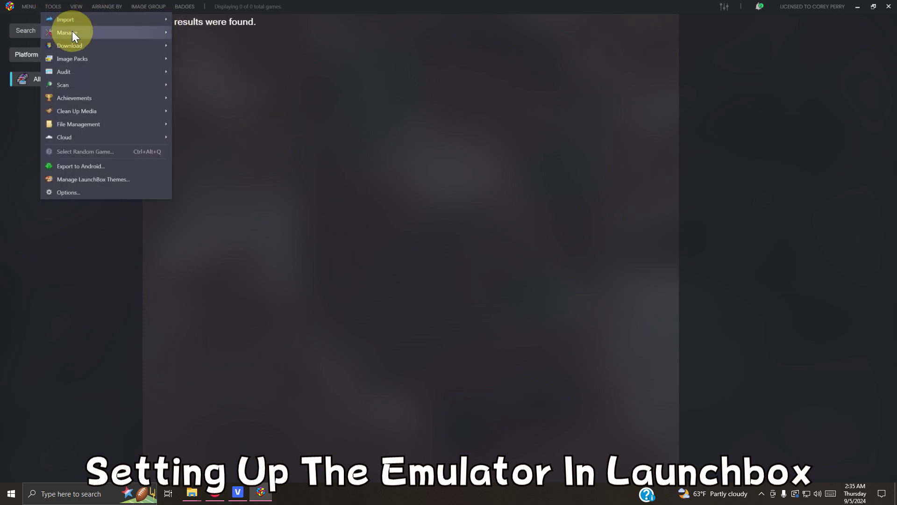
pyautogui.moveTo(73, 31)
pyautogui.click(180, 30)
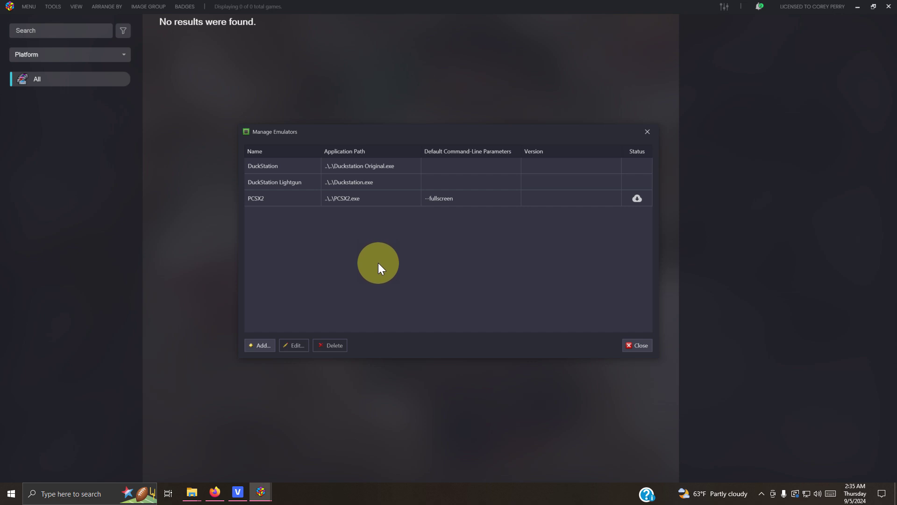
pyautogui.click(267, 346)
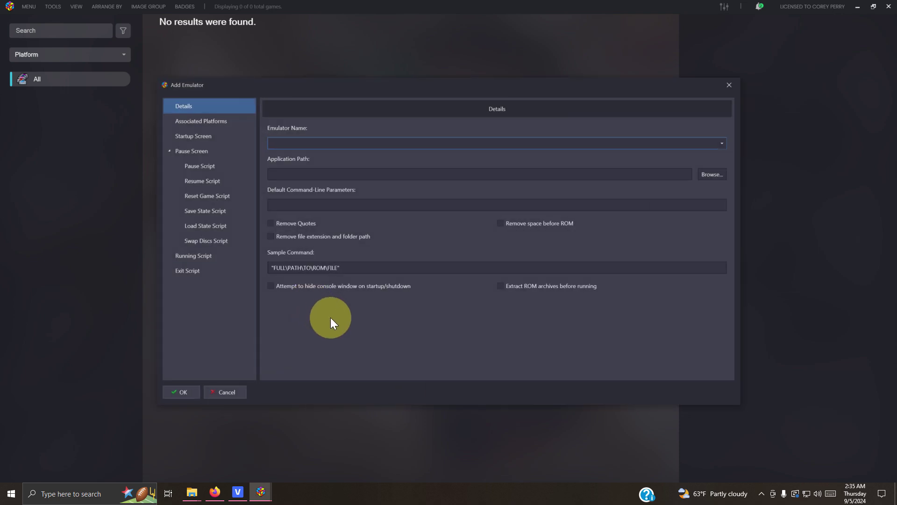
# Step: Name the new emulator 'PCSX2 Light Gun', keeping the --fullscreen launch parameter
pyautogui.write('PCSX2')
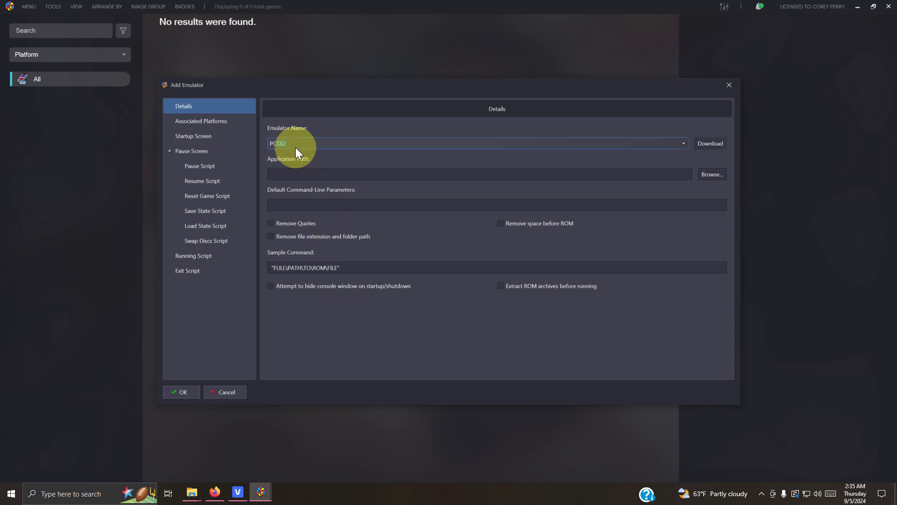
pyautogui.click(351, 173)
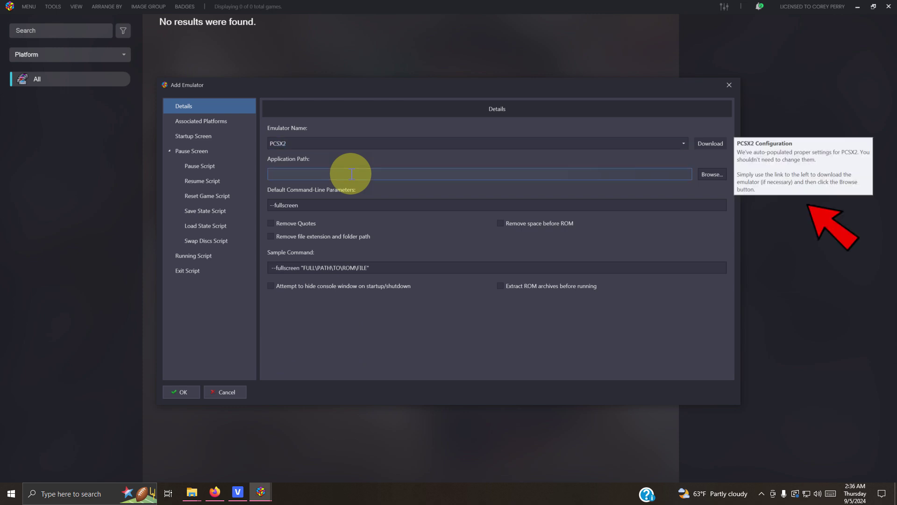
pyautogui.doubleClick(336, 144)
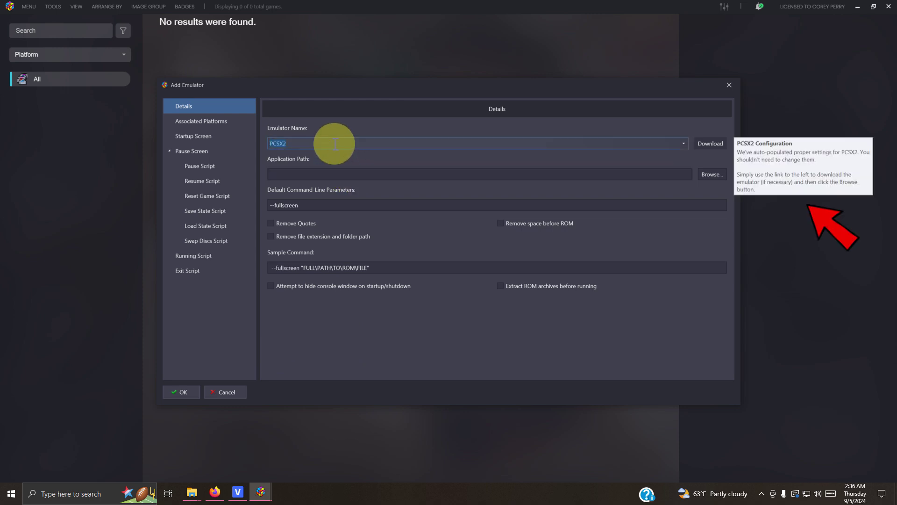
pyautogui.click(335, 143)
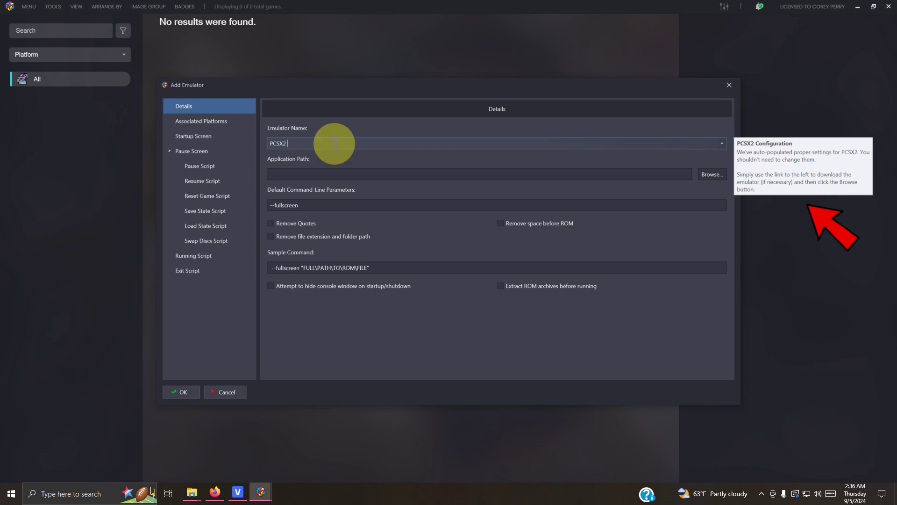
pyautogui.write('Light Gun')
pyautogui.click(496, 179)
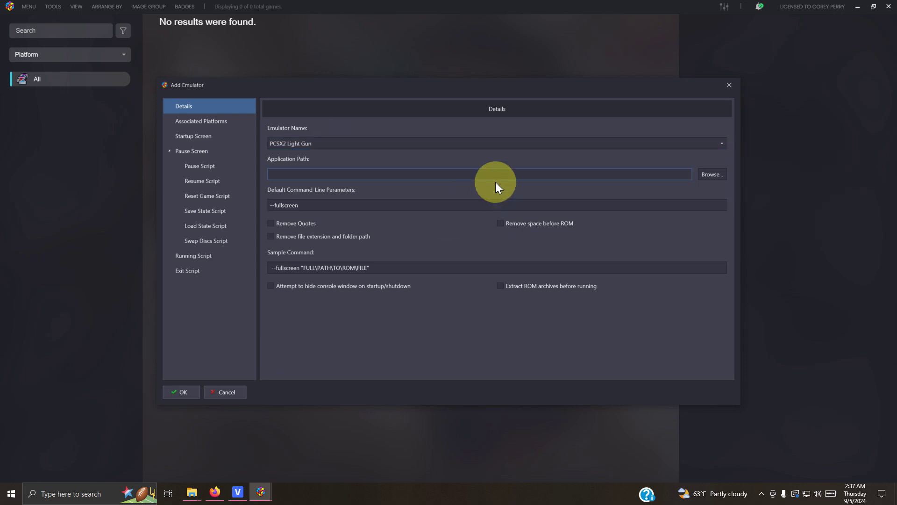
pyautogui.click(710, 175)
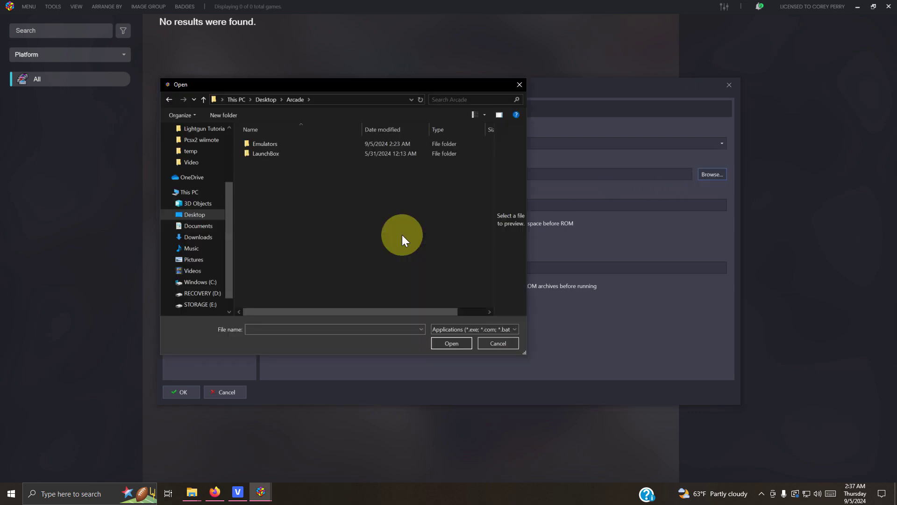
# Step: Set the Application Path to Emulators\PCSX2 With GUI Lightgun\pcsx2-qtx64-avx2.exe
pyautogui.doubleClick(257, 145)
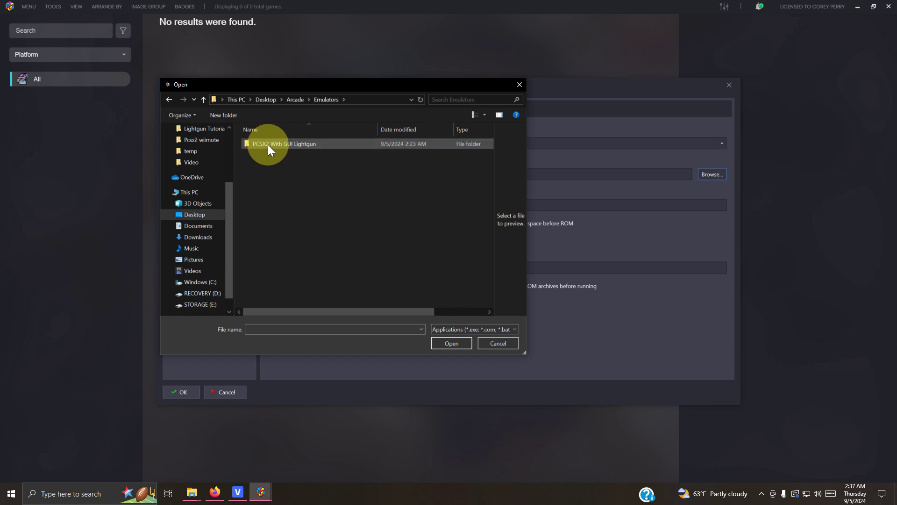
pyautogui.doubleClick(274, 144)
pyautogui.scroll(-3, 308, 214)
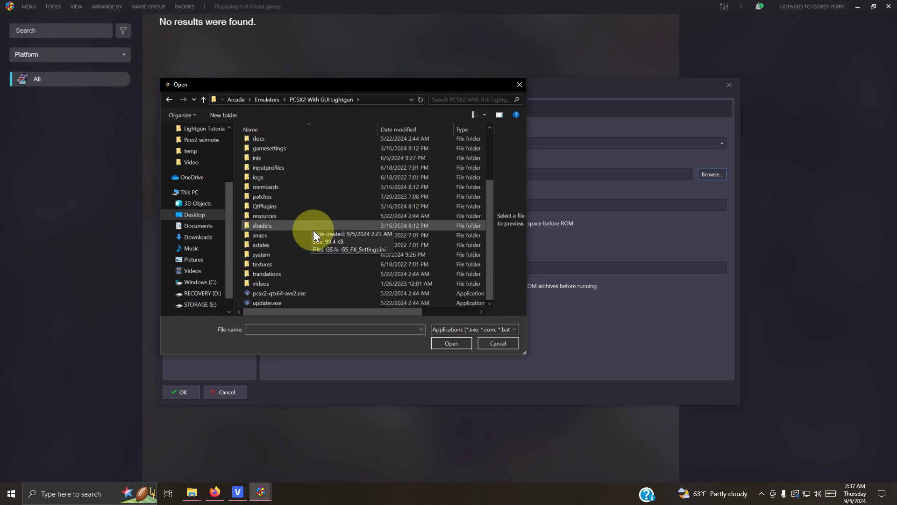
pyautogui.doubleClick(293, 293)
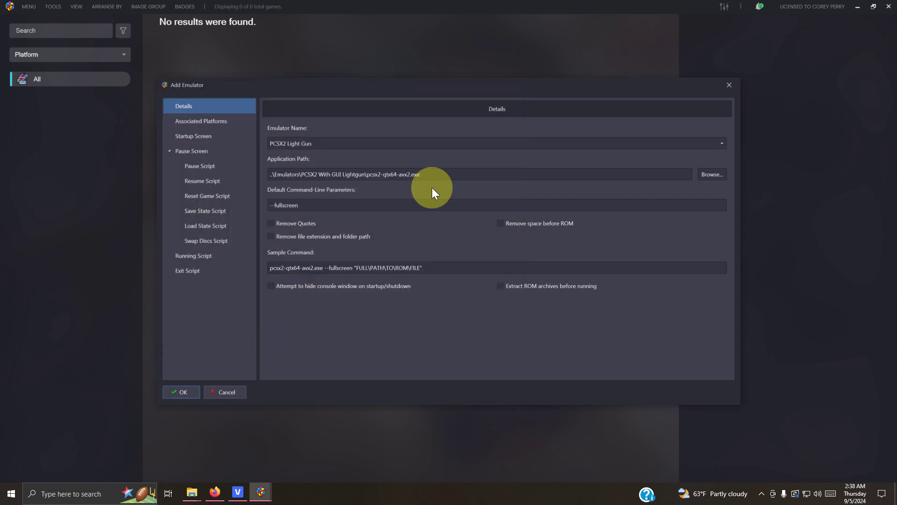
# Step: Save PCSX2 Light Gun with Default Emulator unticked for Sony Playstation 2, then close Manage Emulators
pyautogui.click(195, 120)
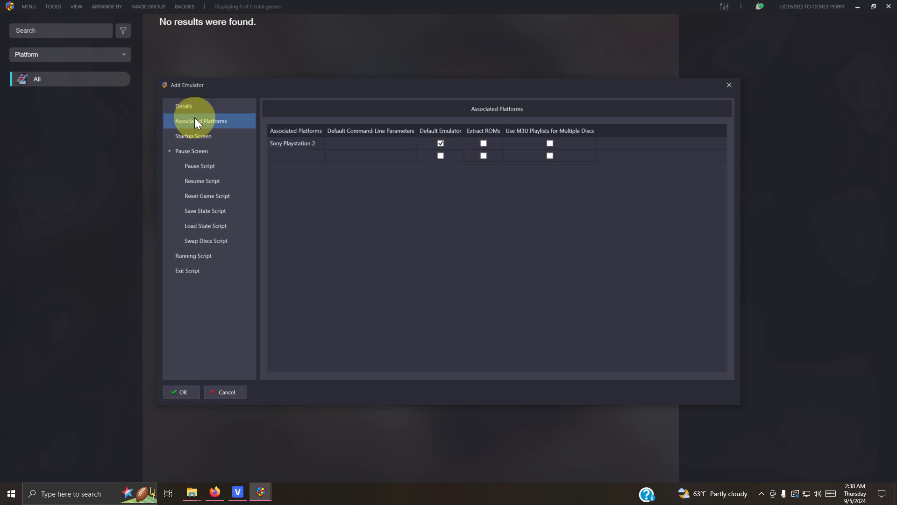
pyautogui.click(441, 143)
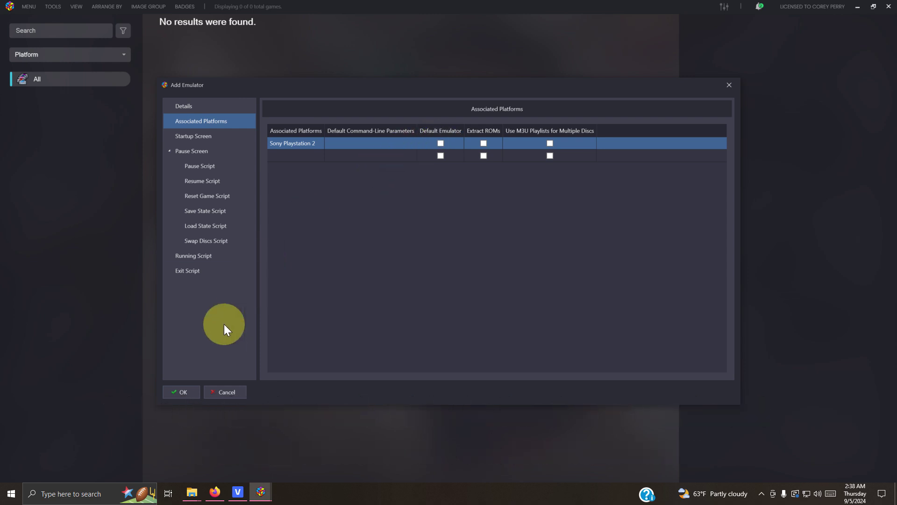
pyautogui.click(191, 389)
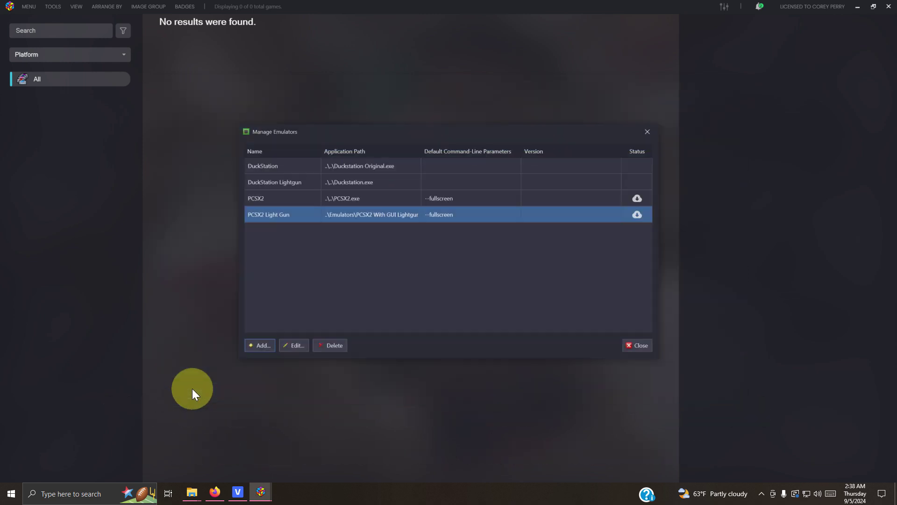
pyautogui.click(646, 344)
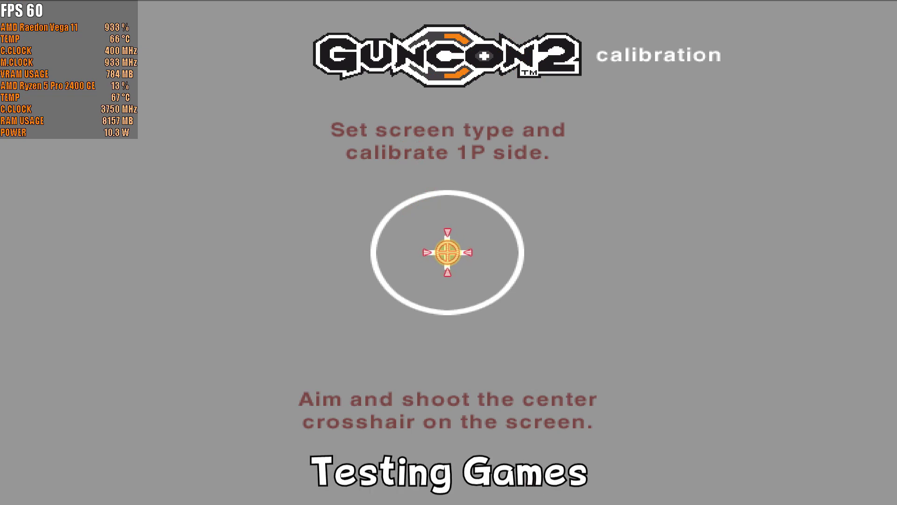
# Step: Shoot the centre crosshair to calibrate the GunCon 2, then finish calibration to start the game
pyautogui.click(447, 252)
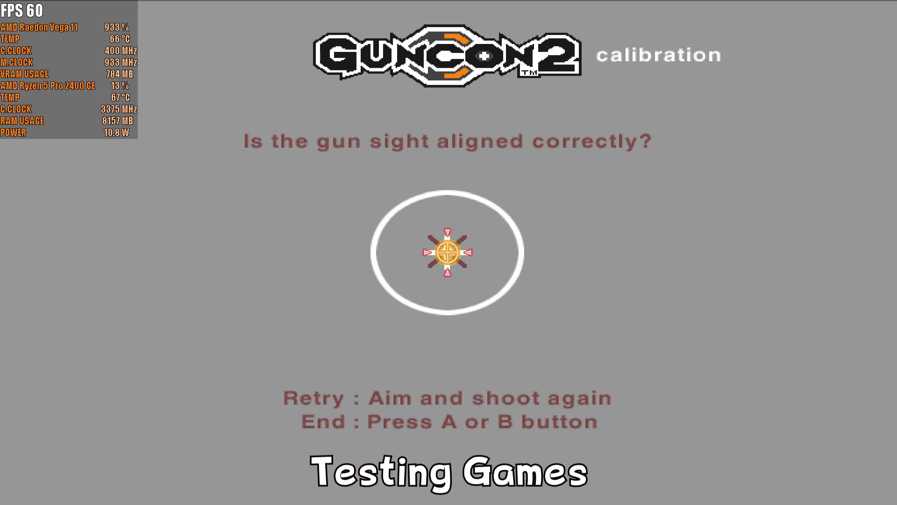
pyautogui.rightClick(448, 252)
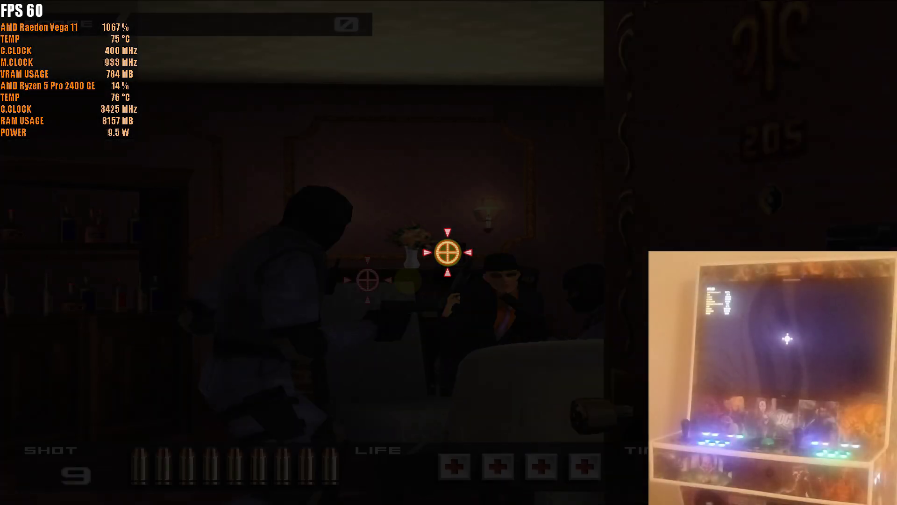
# Step: Shoot the masked enemies and soldiers in the fireplace room
pyautogui.click(447, 253)
pyautogui.click(447, 253)
pyautogui.click(249, 317)
pyautogui.click(248, 316)
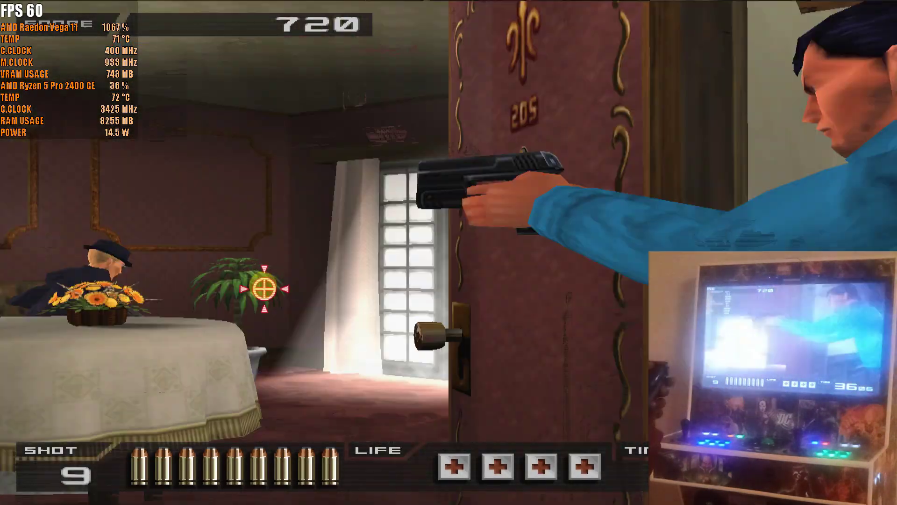
pyautogui.click(444, 290)
pyautogui.click(616, 279)
pyautogui.click(616, 279)
pyautogui.click(616, 280)
pyautogui.click(537, 272)
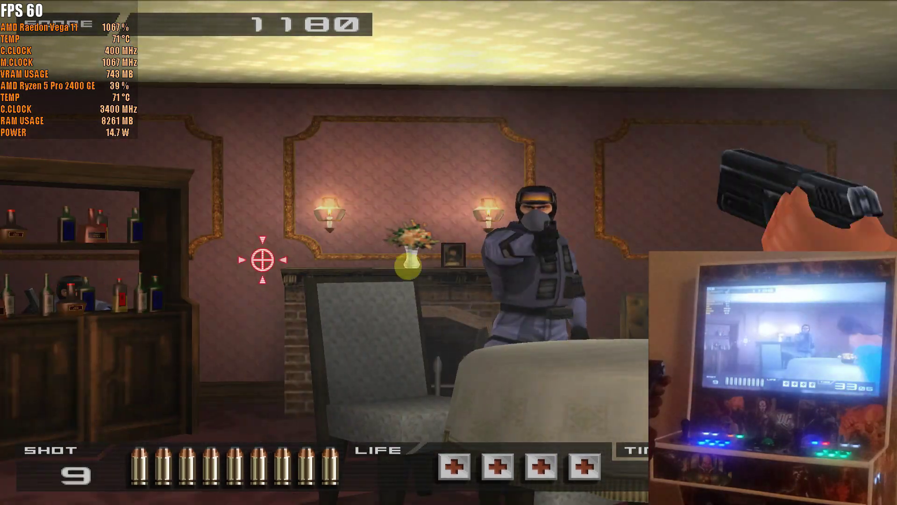
pyautogui.click(545, 278)
pyautogui.click(545, 278)
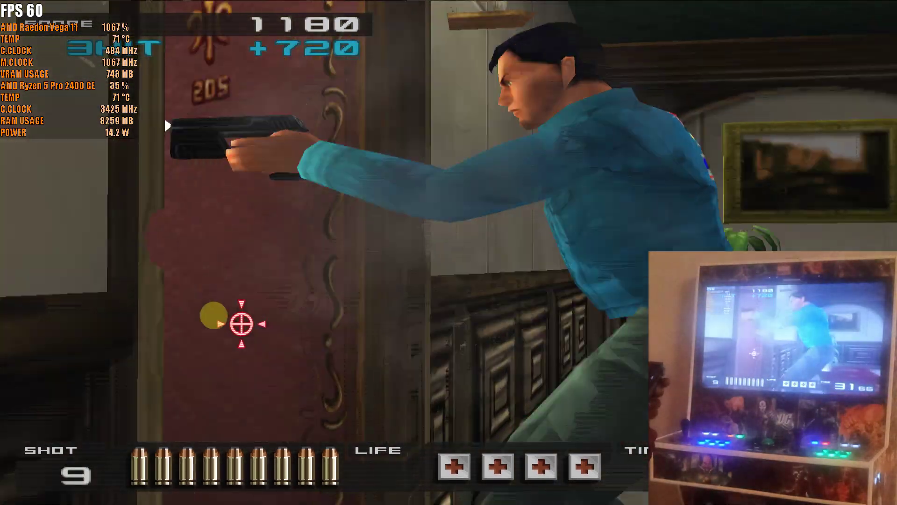
pyautogui.click(185, 305)
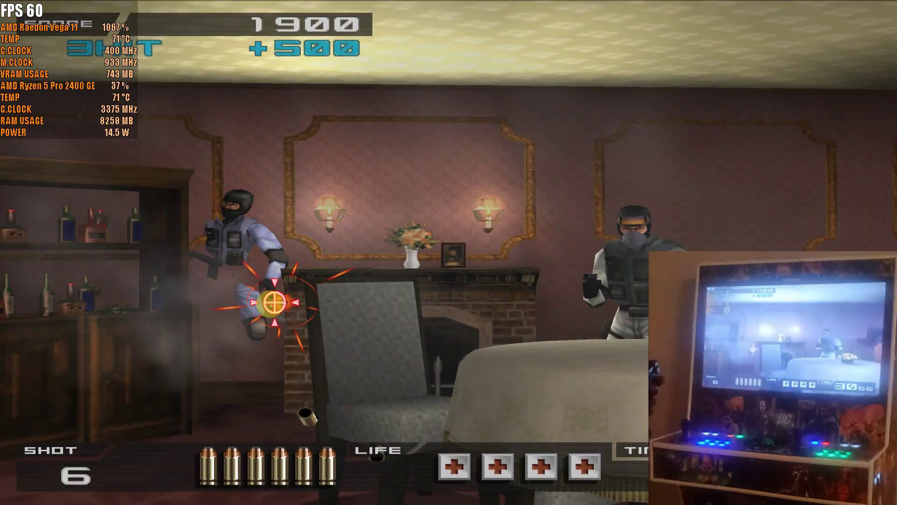
pyautogui.click(275, 302)
pyautogui.click(316, 297)
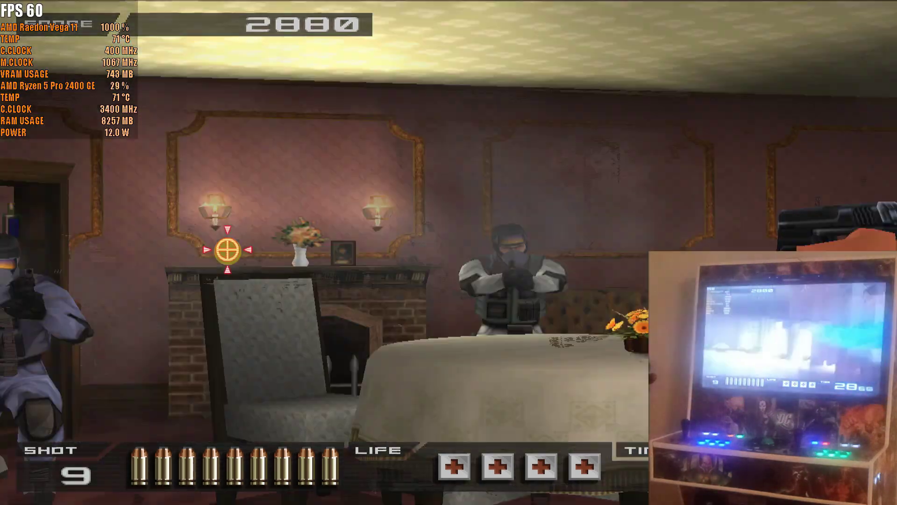
pyautogui.click(476, 316)
pyautogui.click(525, 323)
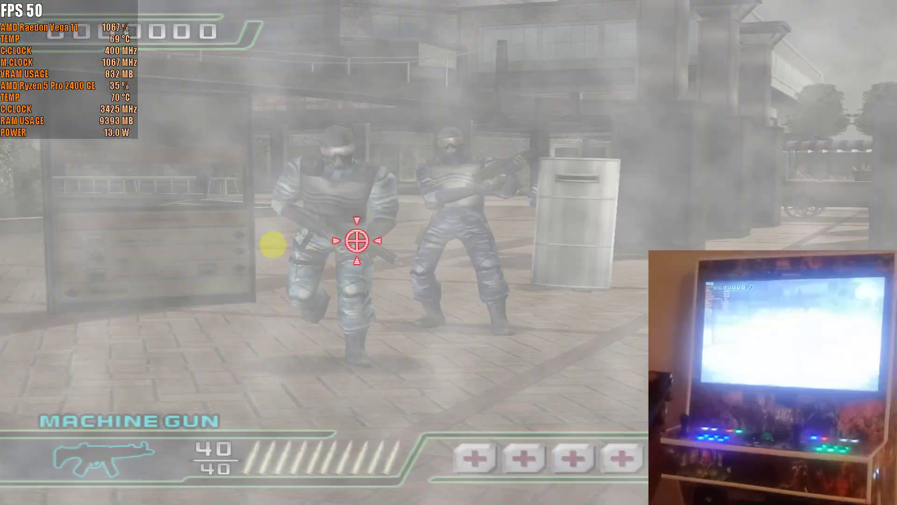
# Step: Fire at the soldiers across the plaza with the machine gun, ducking behind cover to reload
pyautogui.click(346, 220)
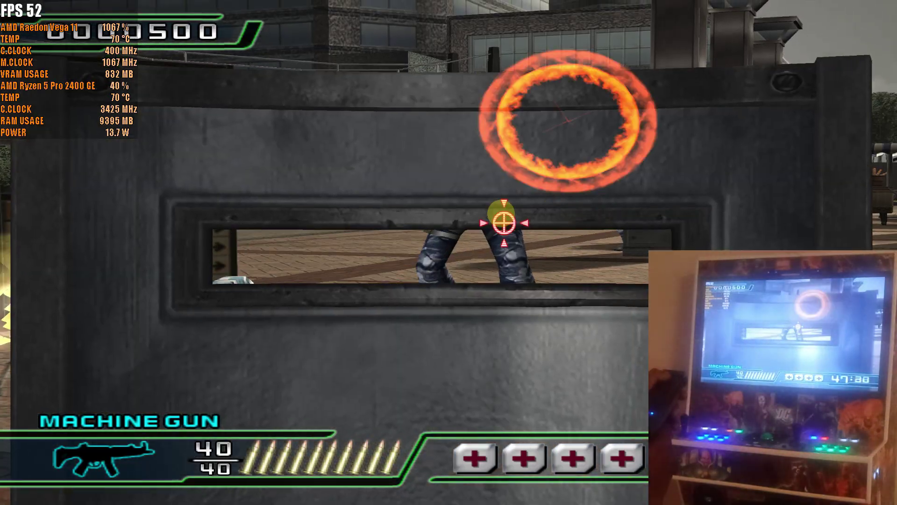
pyautogui.click(518, 142)
pyautogui.click(525, 183)
pyautogui.click(511, 184)
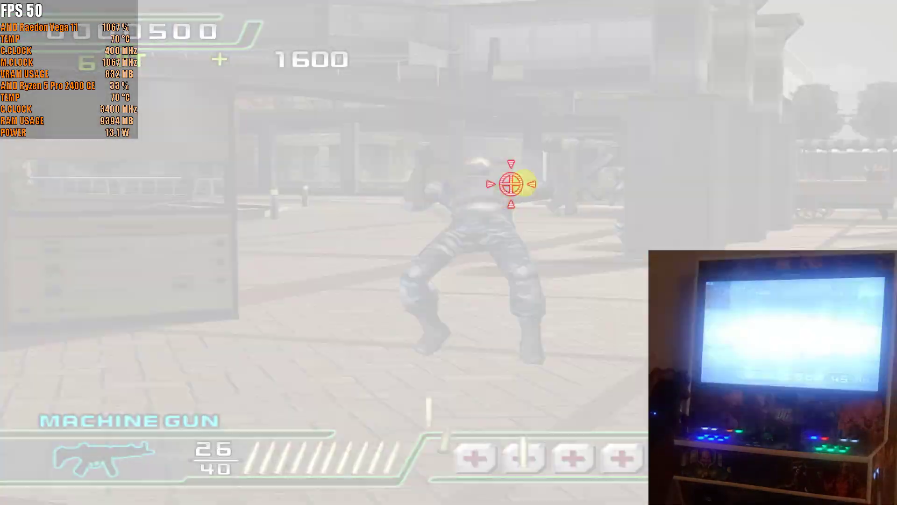
pyautogui.rightClick(635, 200)
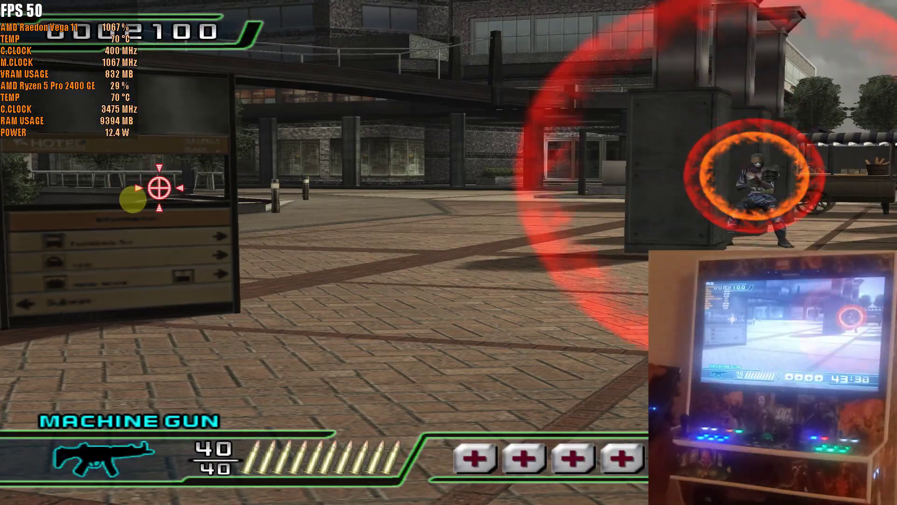
pyautogui.click(310, 240)
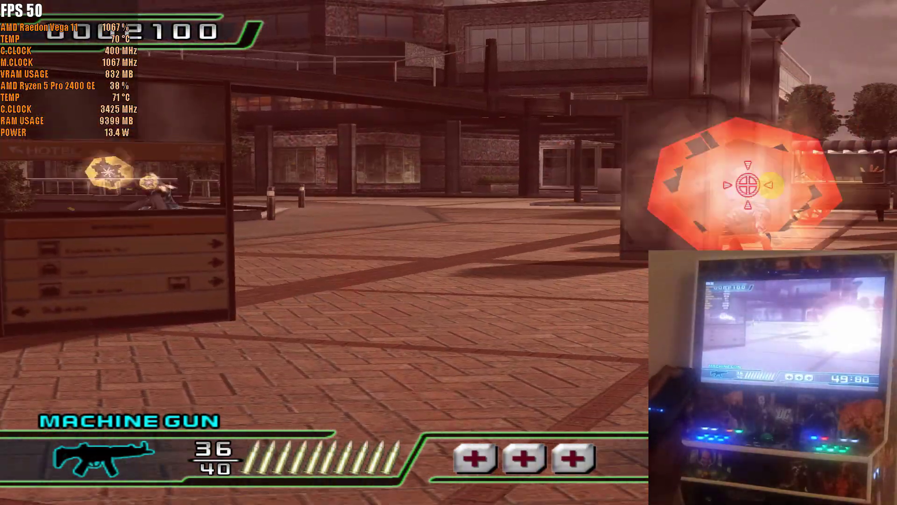
pyautogui.click(758, 205)
pyautogui.click(765, 208)
pyautogui.click(781, 186)
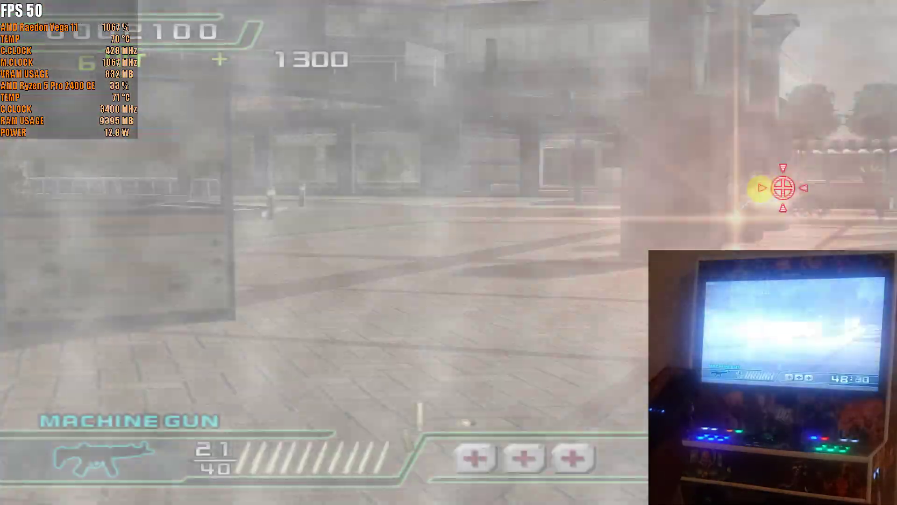
pyautogui.rightClick(436, 302)
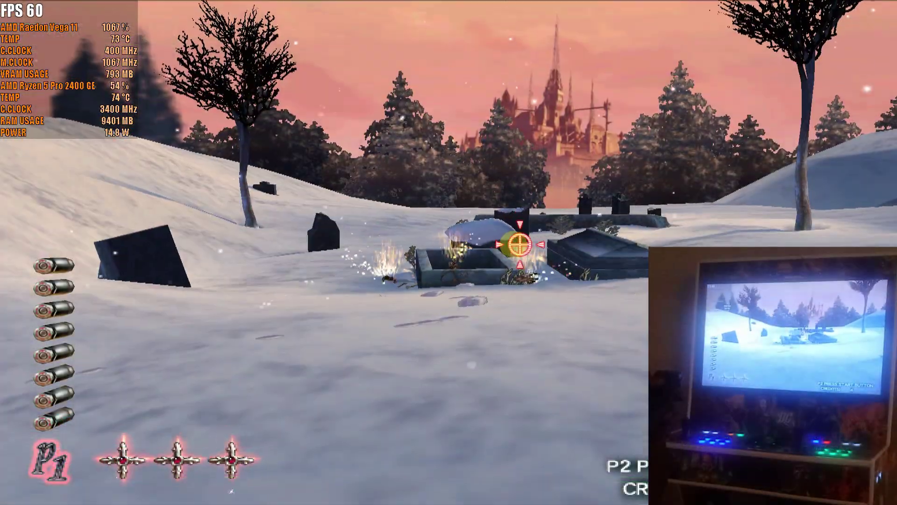